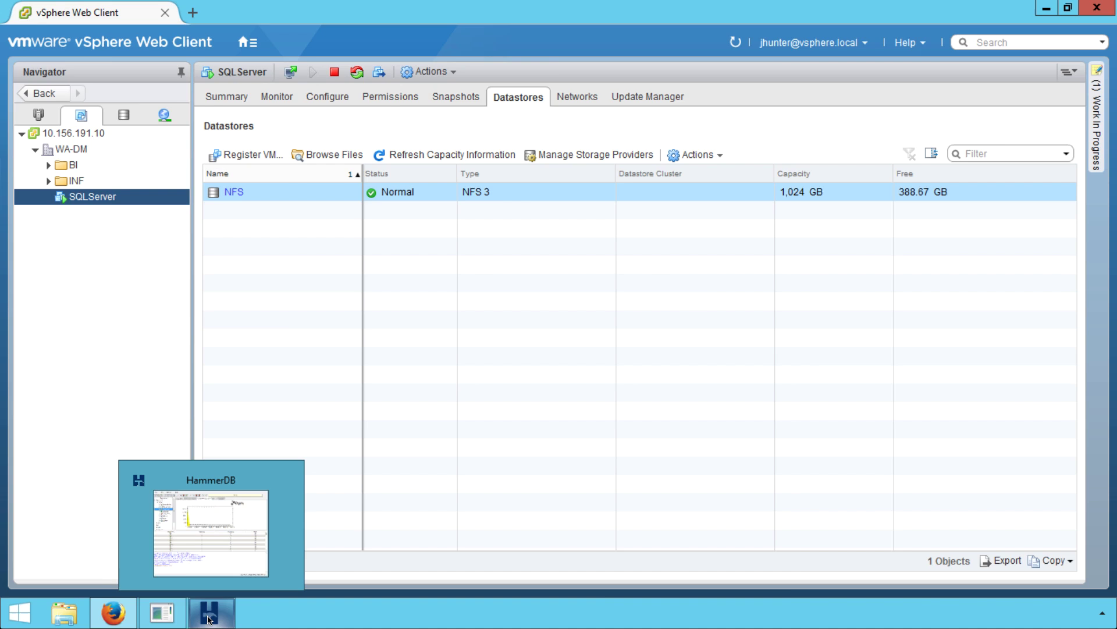
# Start HammerDB's TPC-C virtual users and show per-CPU load for all 16 CPUs.
pyautogui.click(209, 618)
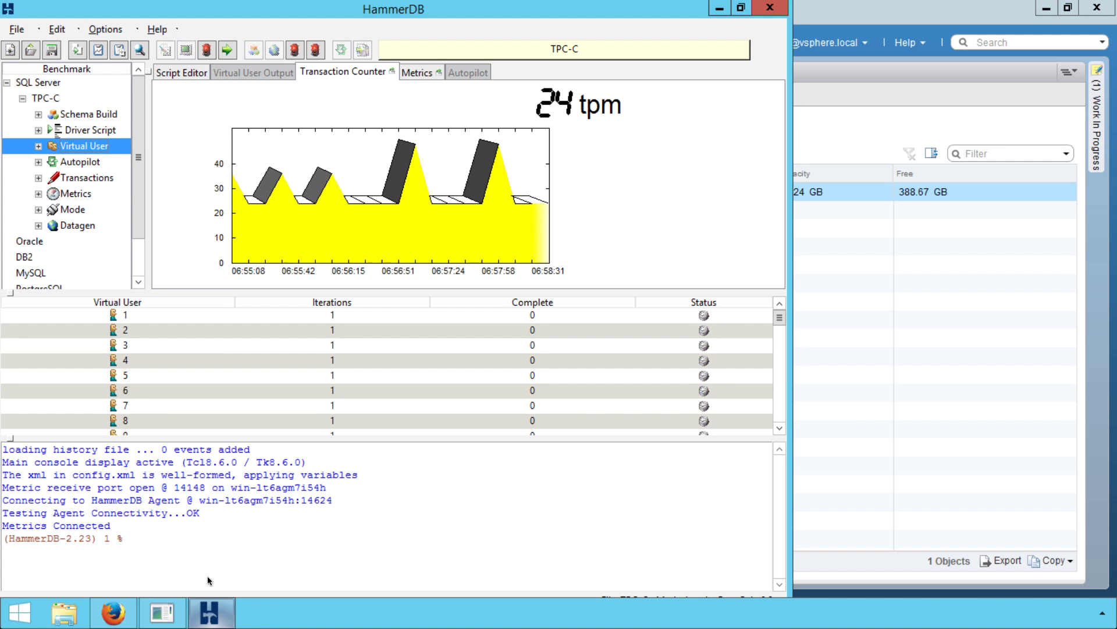
pyautogui.click(227, 52)
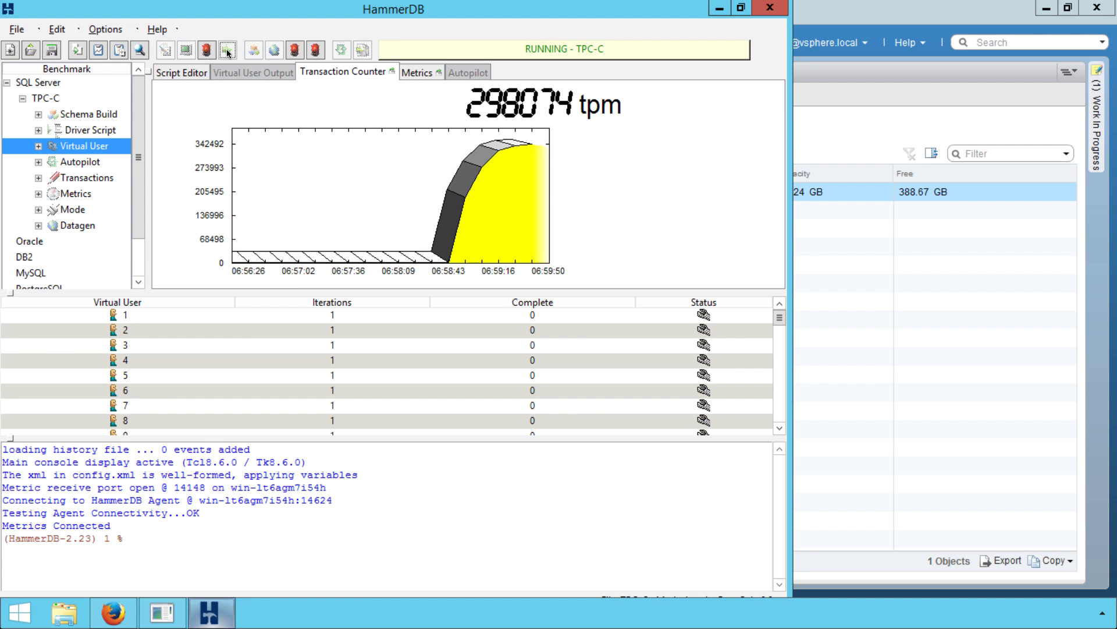
pyautogui.click(415, 74)
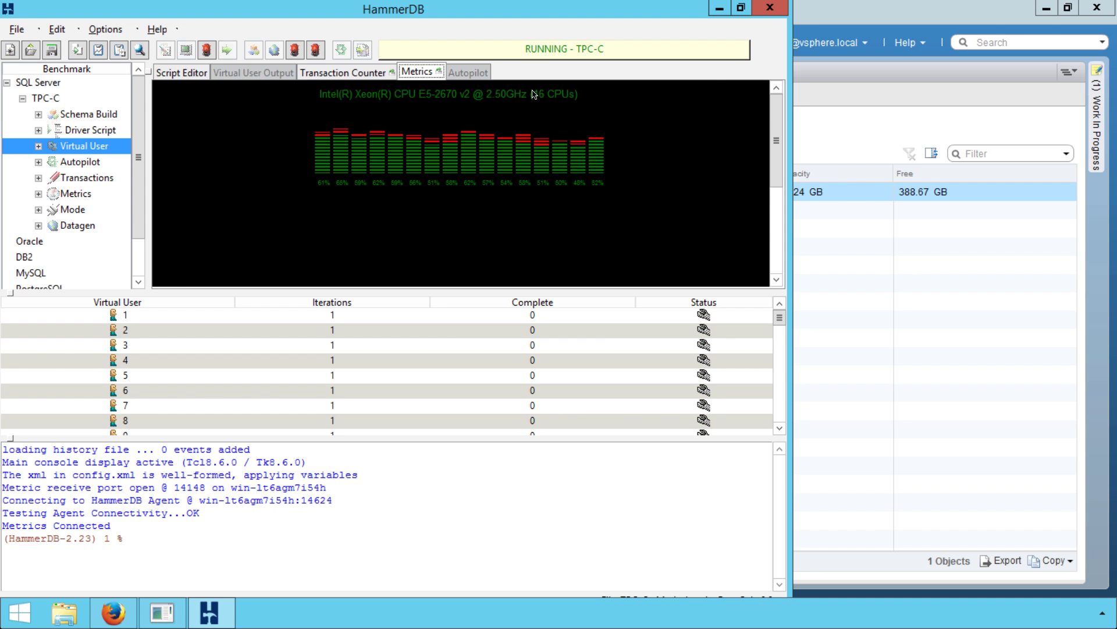
# Begin a storage-only migration of the SQLServer VM and reach the datastore list.
pyautogui.click(828, 17)
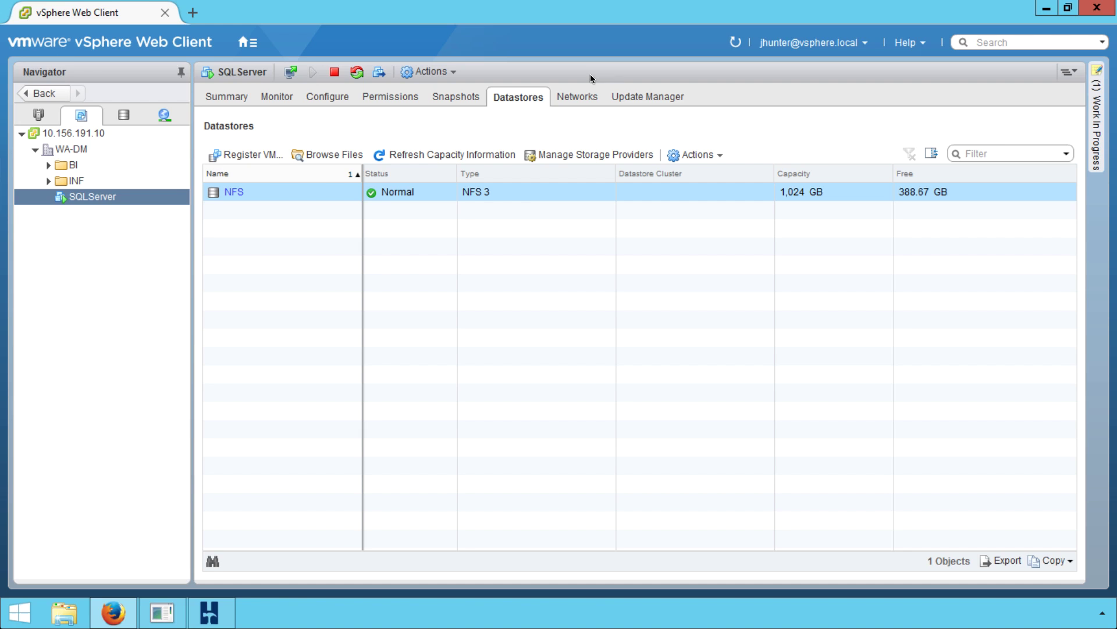
pyautogui.rightClick(150, 201)
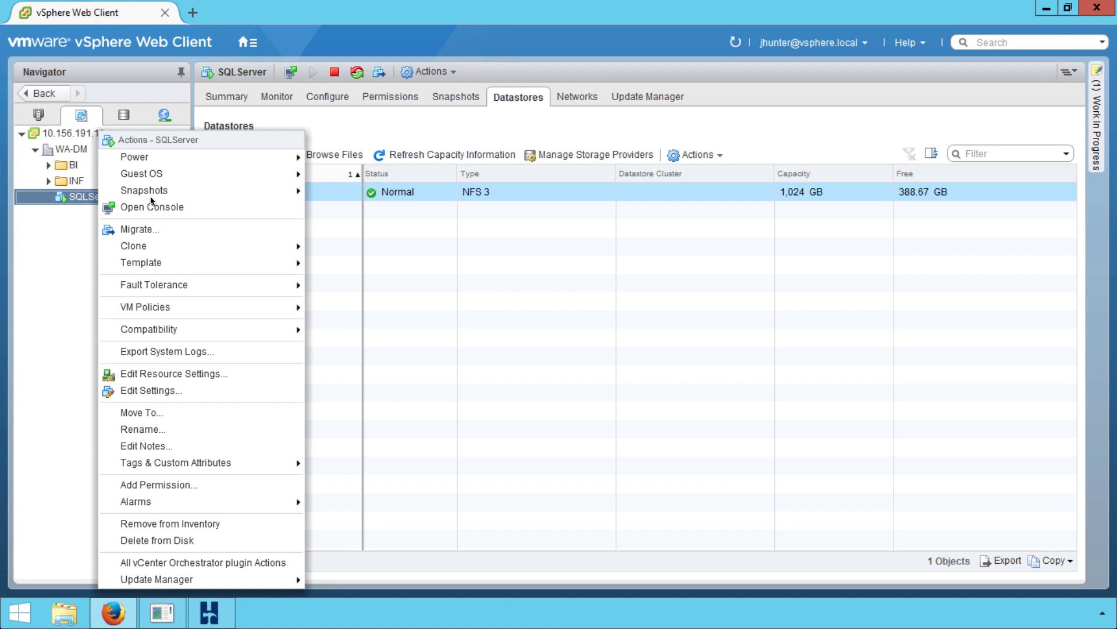
pyautogui.click(149, 233)
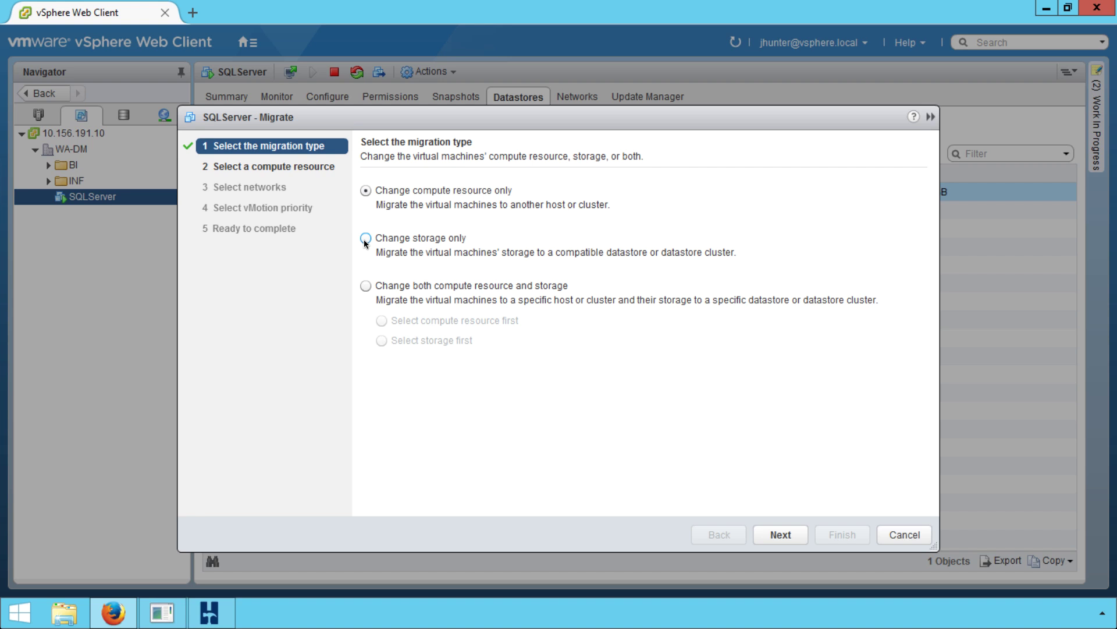
pyautogui.click(366, 239)
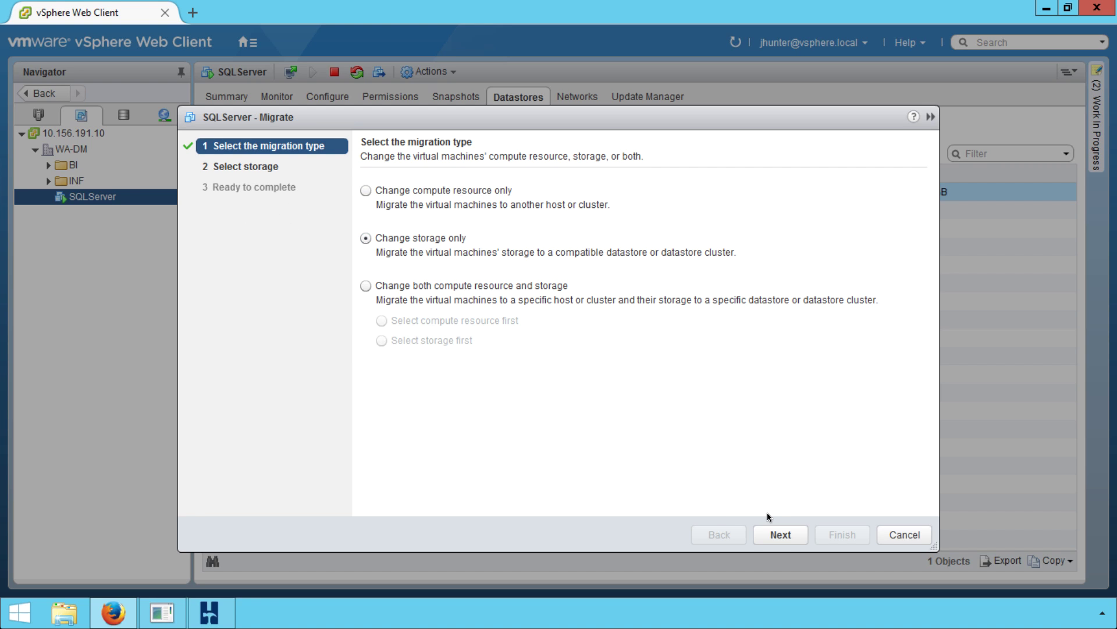
pyautogui.click(775, 535)
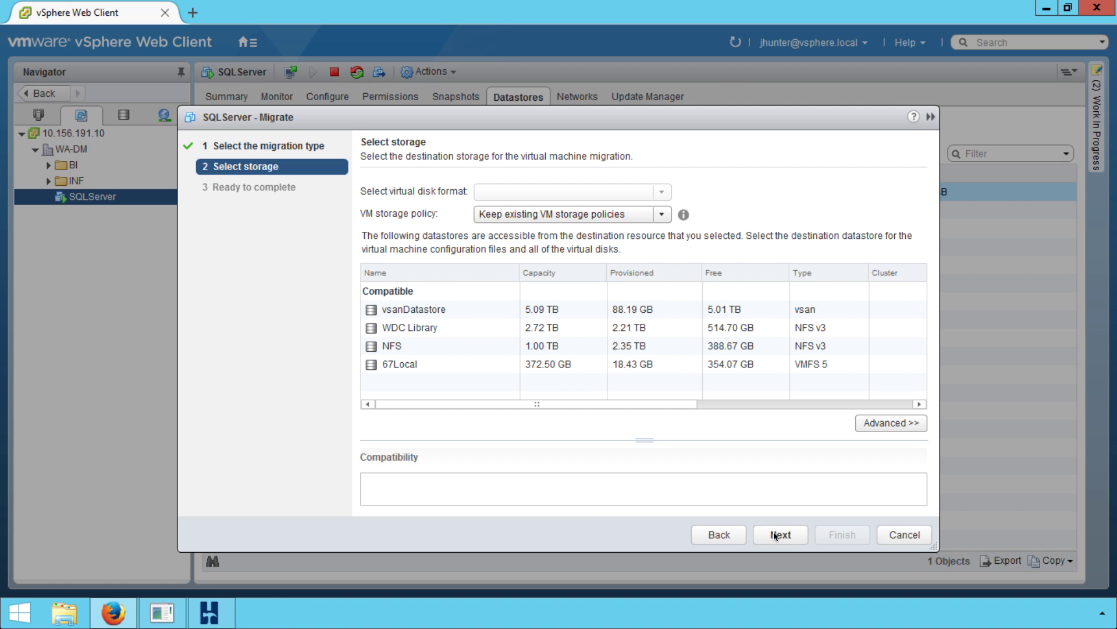
# Migrate SQLServer to vsanDatastore with the vSAN Default Storage Policy.
pyautogui.click(666, 218)
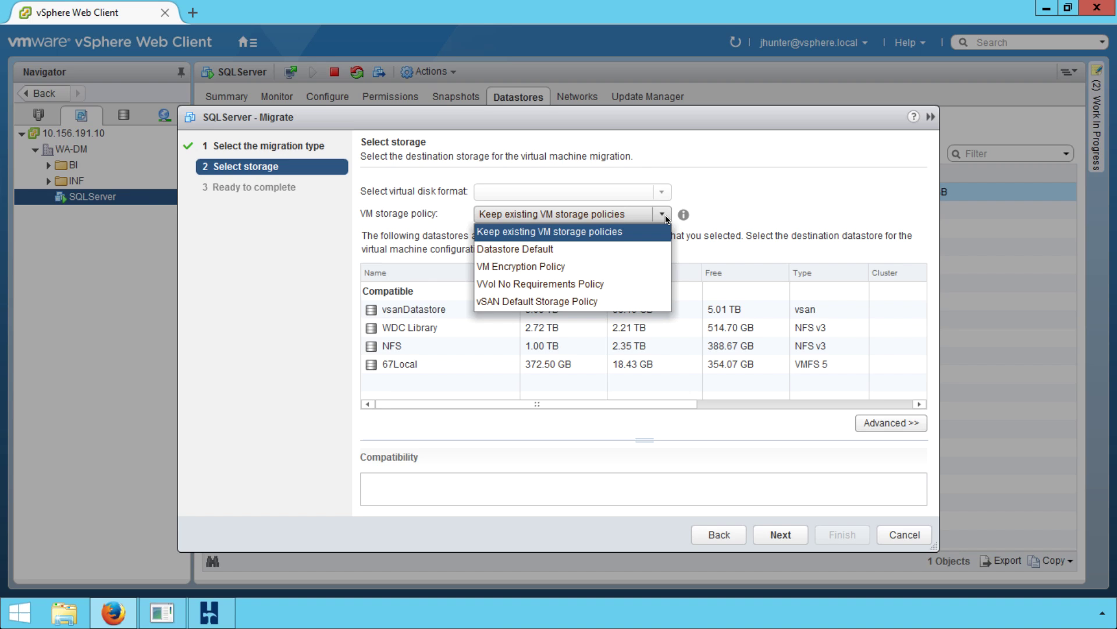
pyautogui.click(661, 305)
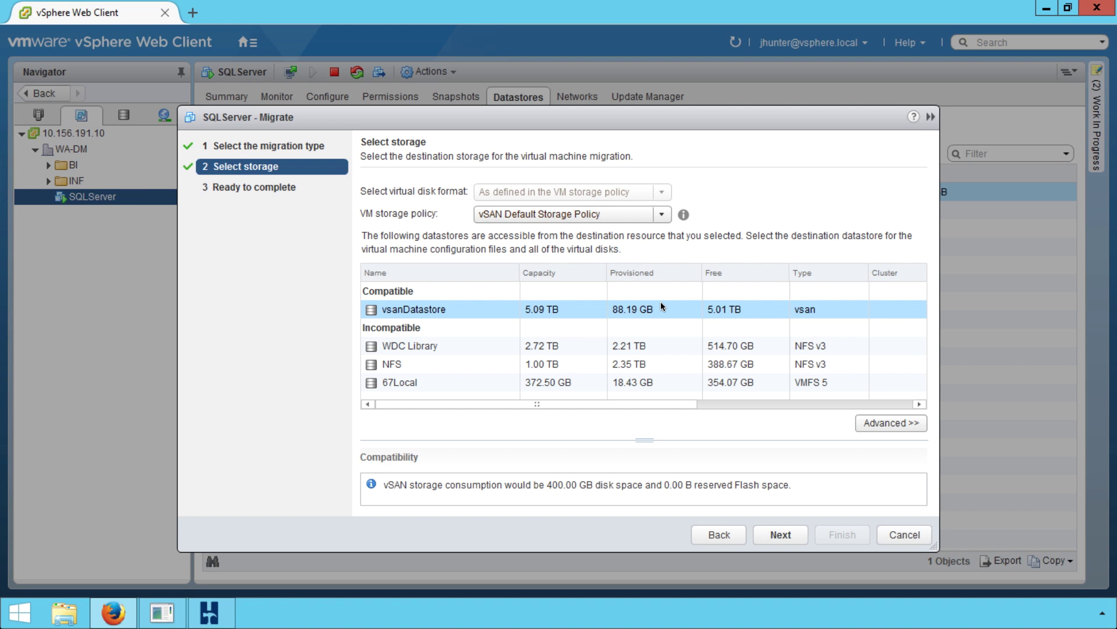
pyautogui.click(772, 536)
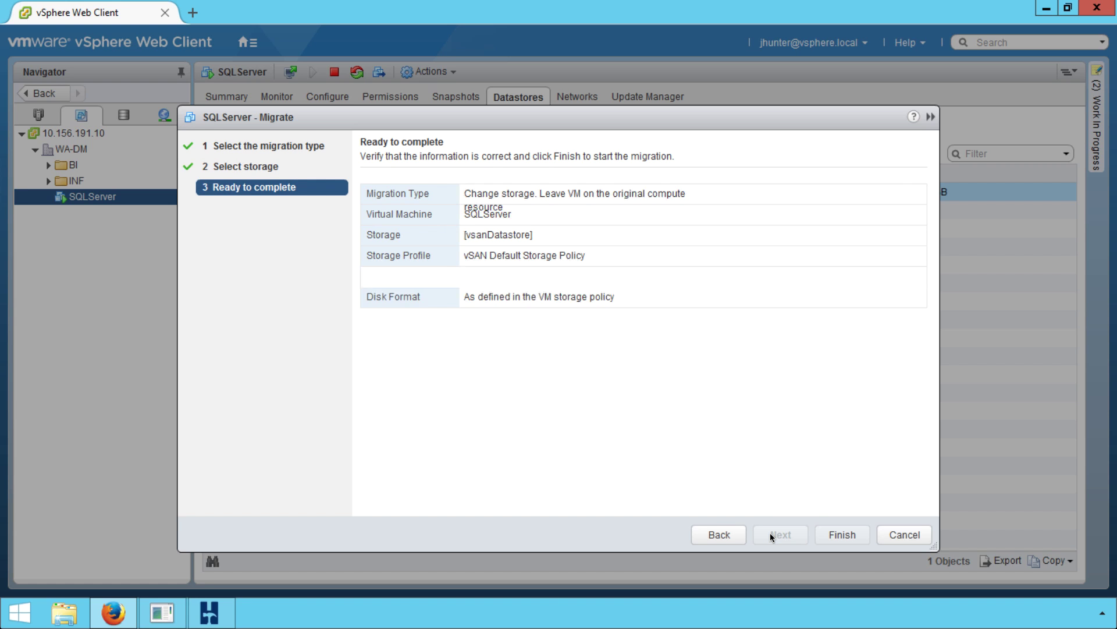
pyautogui.click(832, 536)
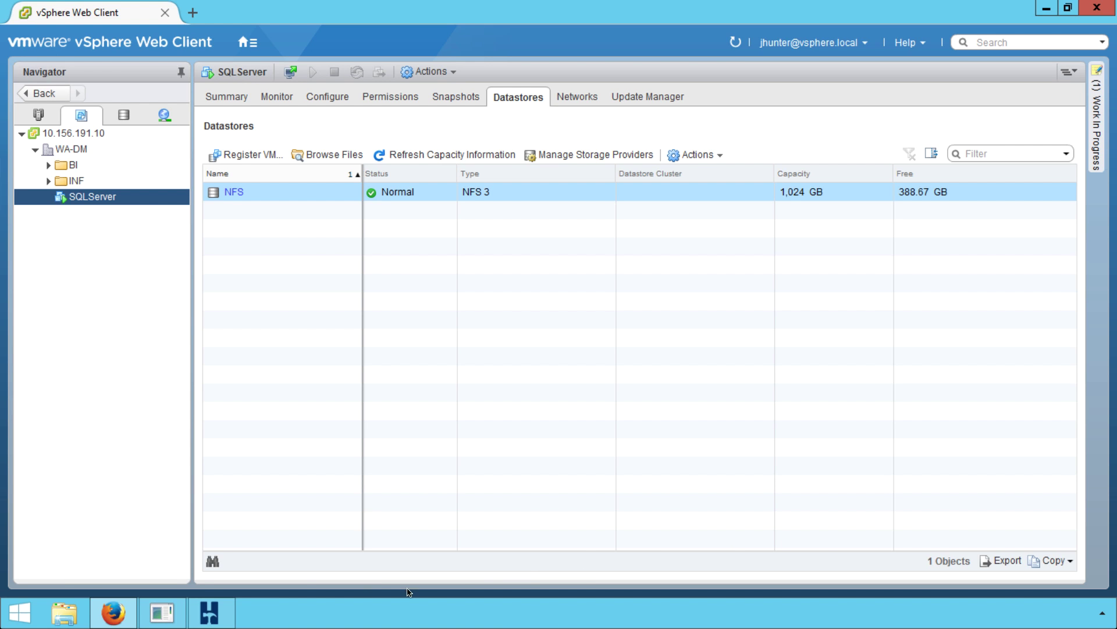
# Check HammerDB's transaction counter mid-migration, holding about 298,710 tpm.
pyautogui.click(214, 616)
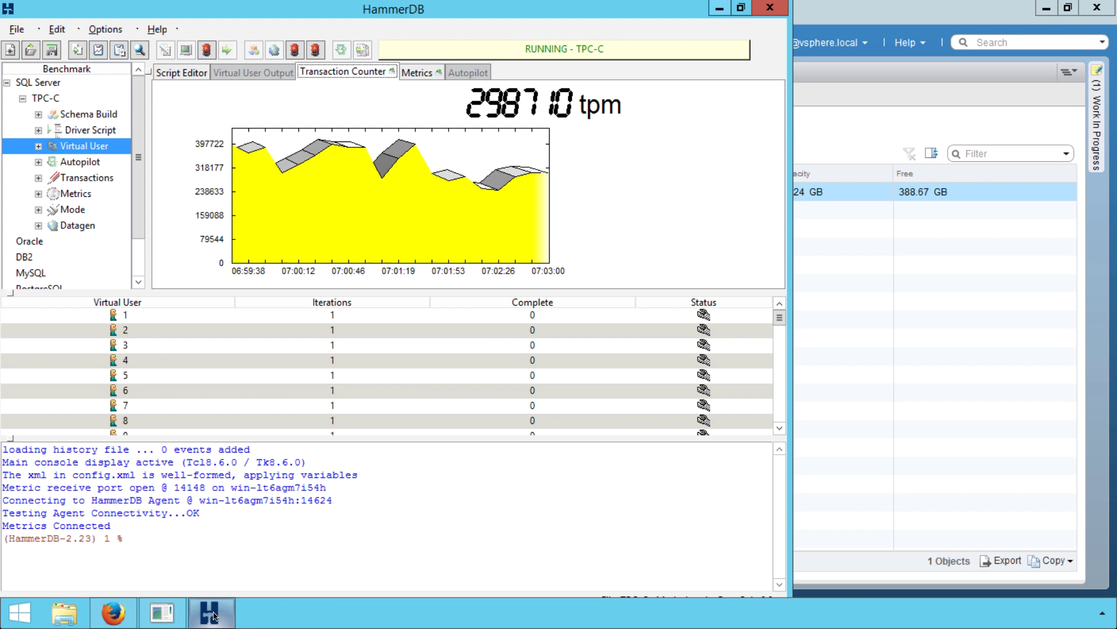
# Refresh vSphere to confirm SQLServer now sits on vsanDatastore with 4.94 TB free.
pyautogui.click(848, 10)
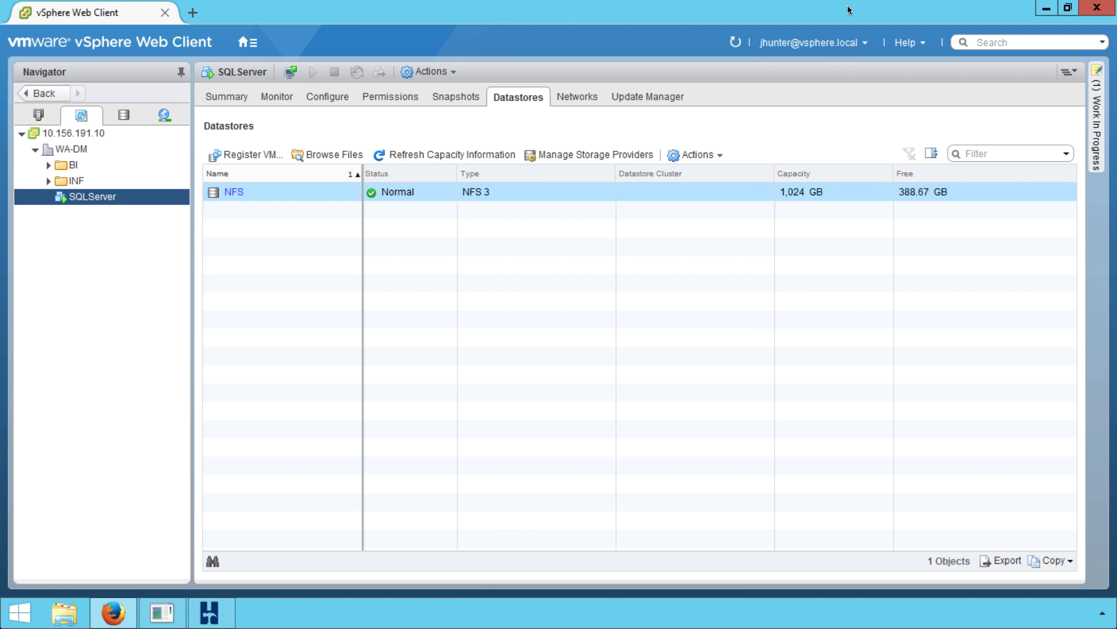
pyautogui.click(736, 44)
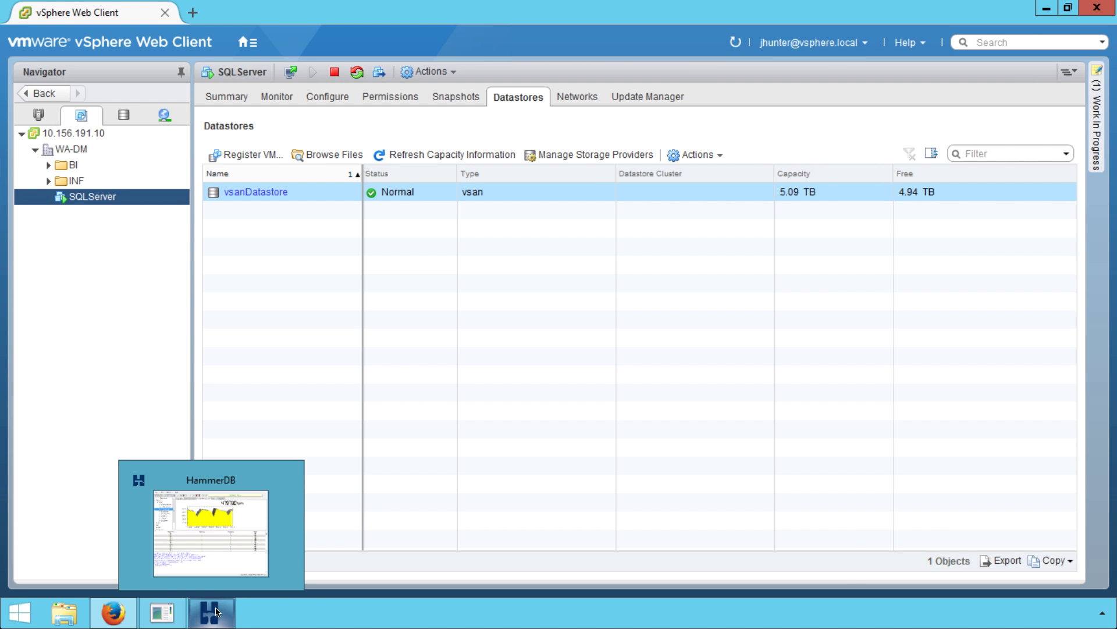
# Check HammerDB's throughput after the move to vSAN, now around 454,000-460,000 tpm.
pyautogui.click(216, 613)
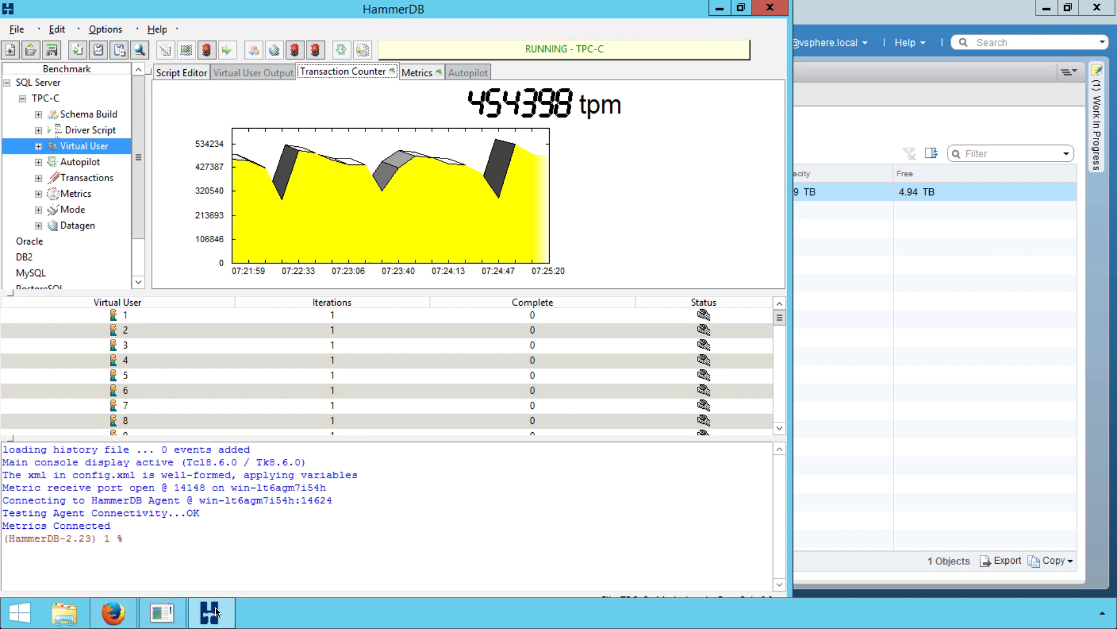